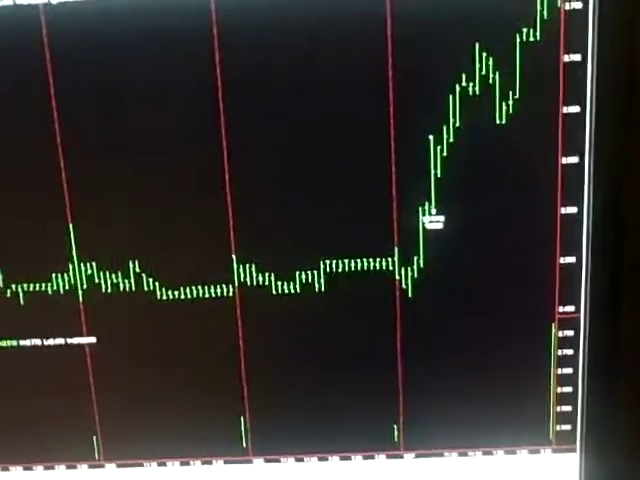
scroll(455, 240, "up", 3)
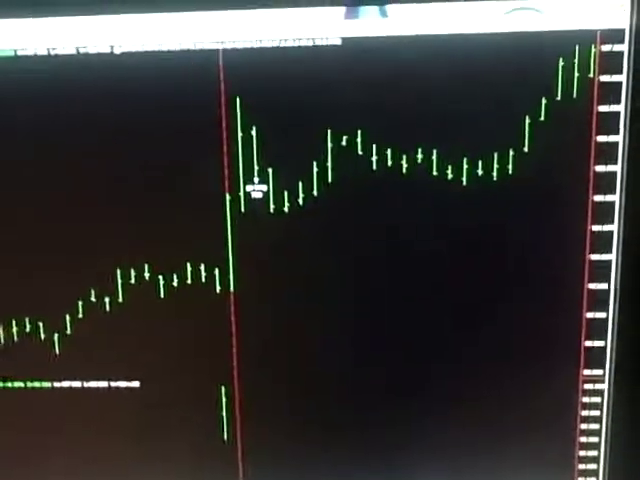